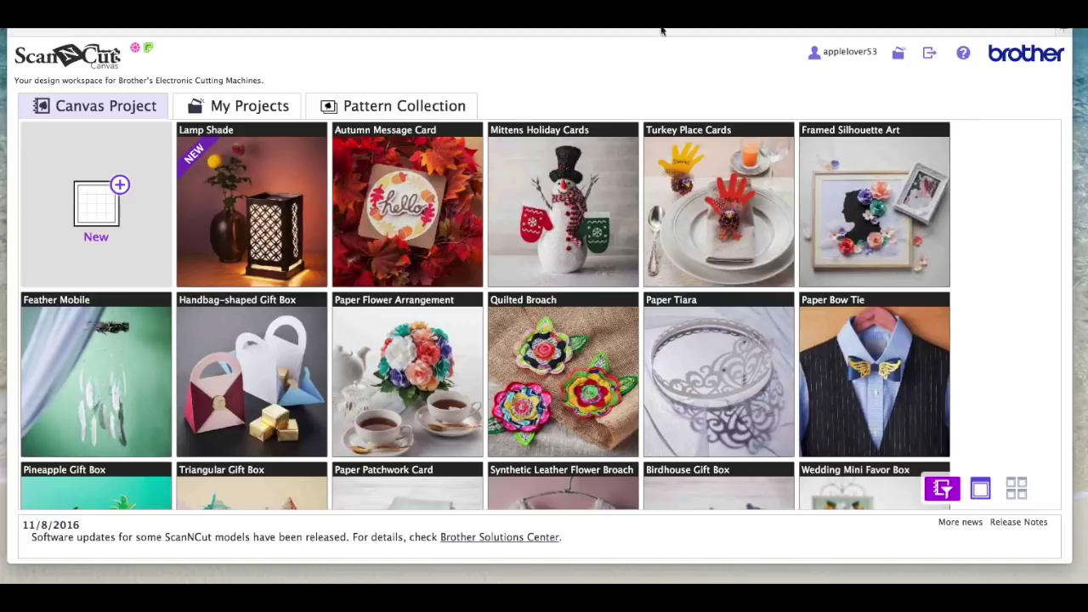
Start a new project, load the saved star to the mat's upper left, and add the Christmas designs
left_click(120, 185)
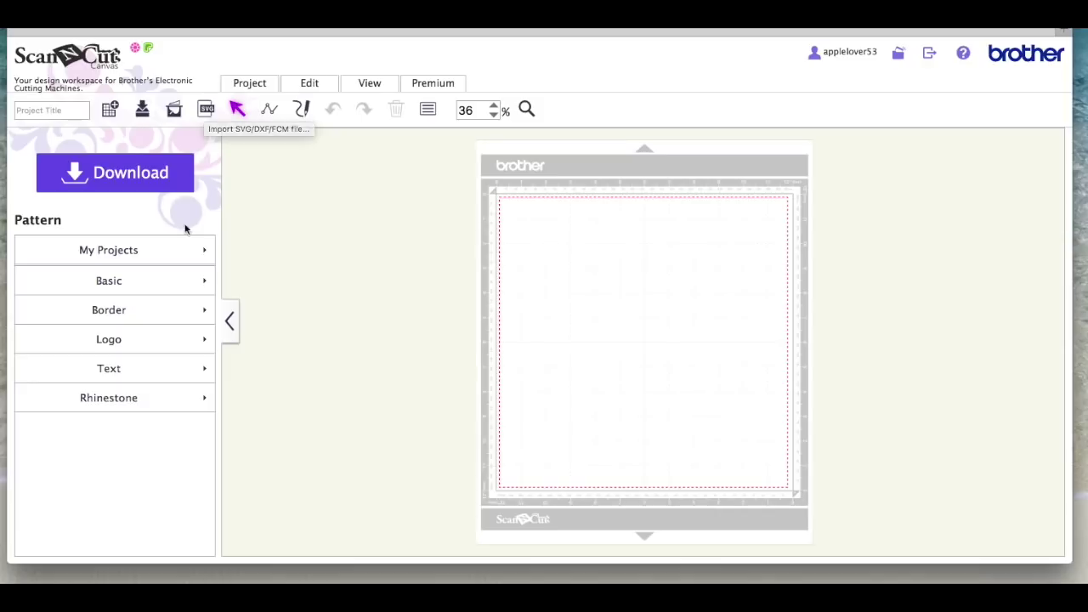
left_click(109, 250)
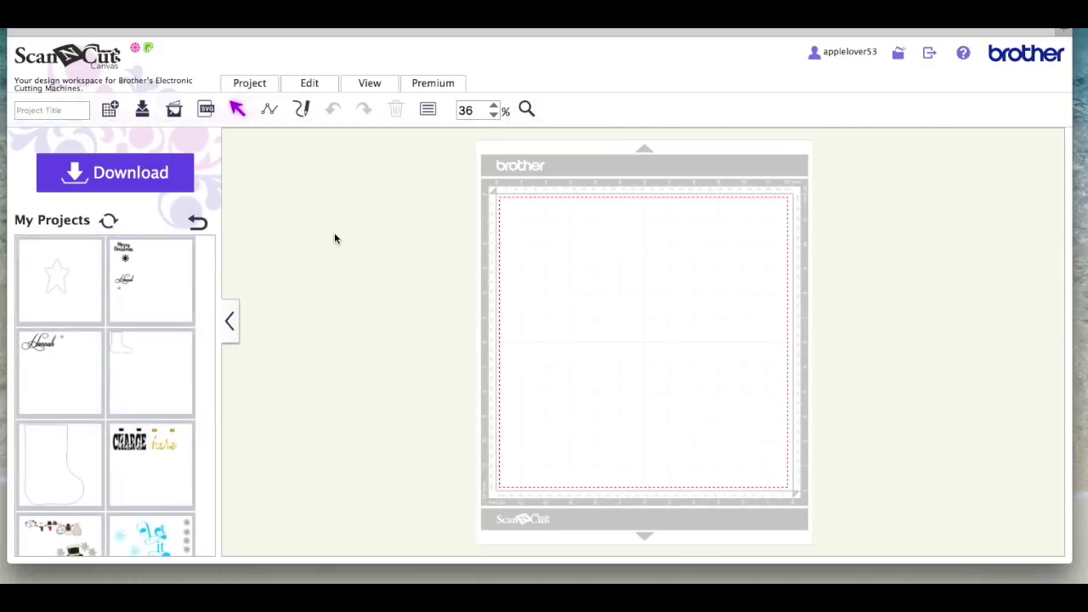
left_click(69, 273)
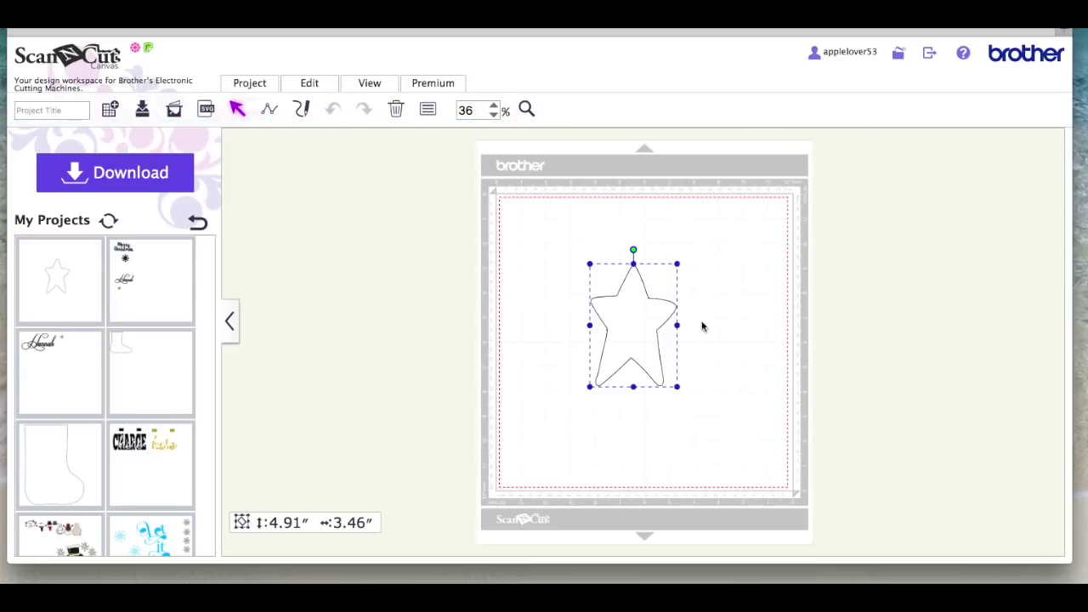
left_click_drag(636, 330, 549, 265)
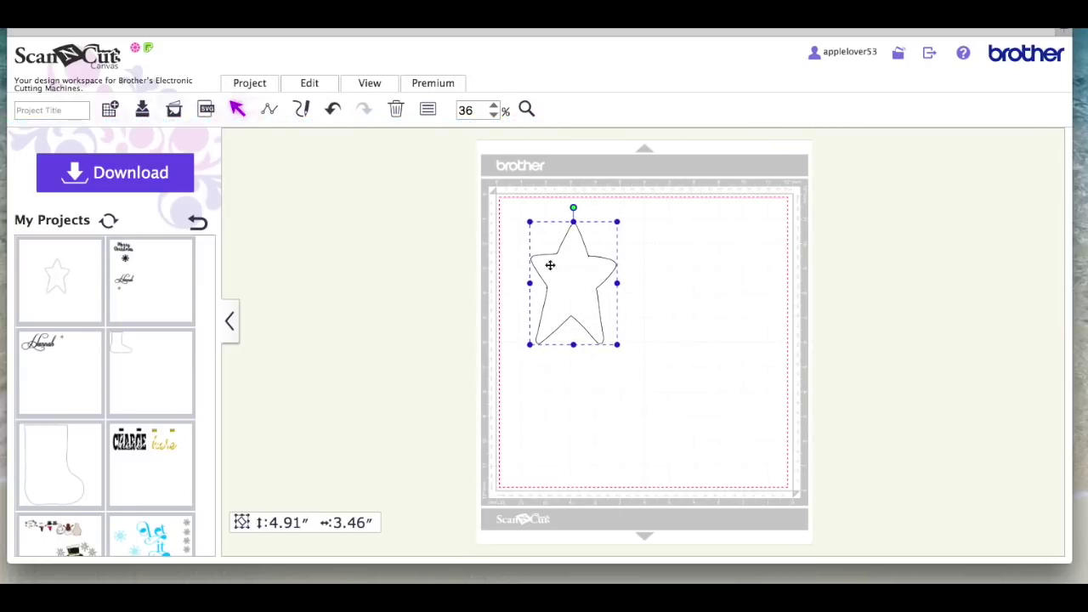
left_click(145, 259)
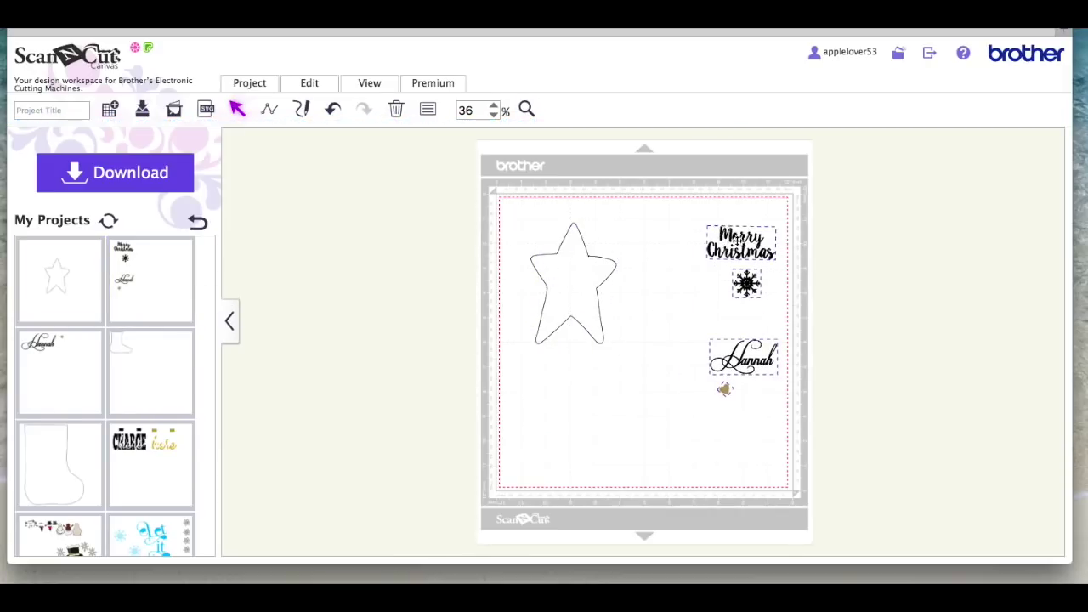
Delete the name and heart designs and move the snowflake lower on the mat
left_click(856, 358)
left_click_drag(680, 323, 832, 443)
key("Delete")
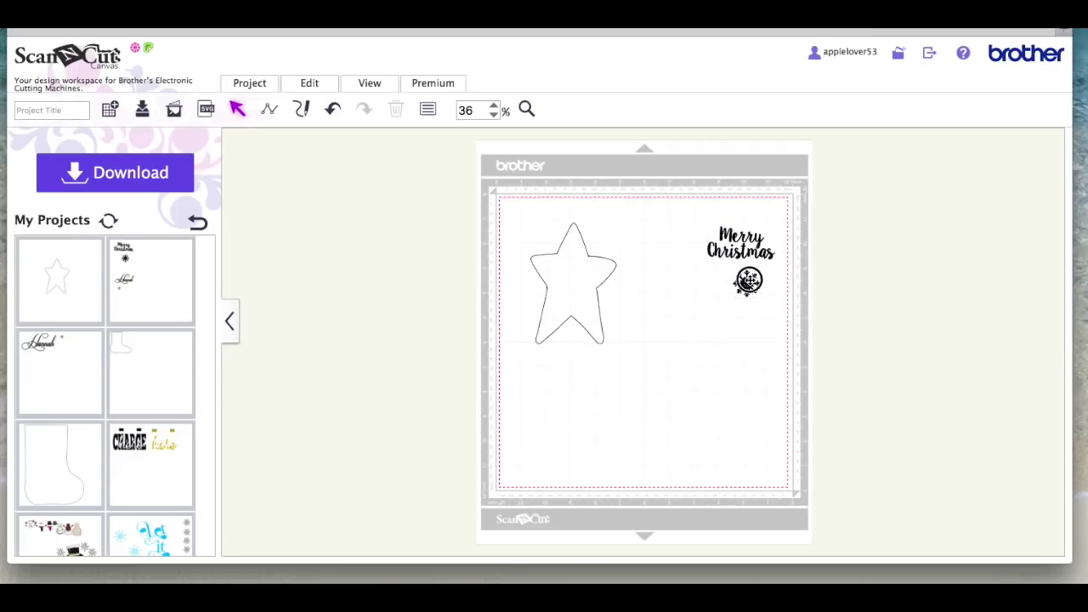
left_click_drag(748, 280, 761, 347)
Move the Merry Christmas text onto the star's upper part
left_click_drag(681, 212, 797, 275)
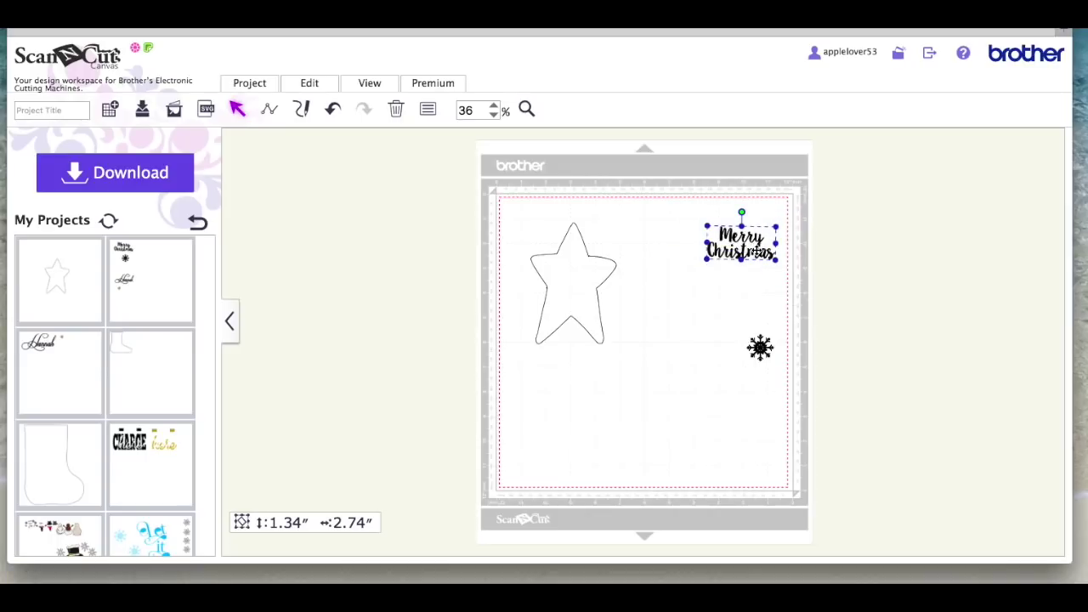
left_click_drag(755, 252, 588, 289)
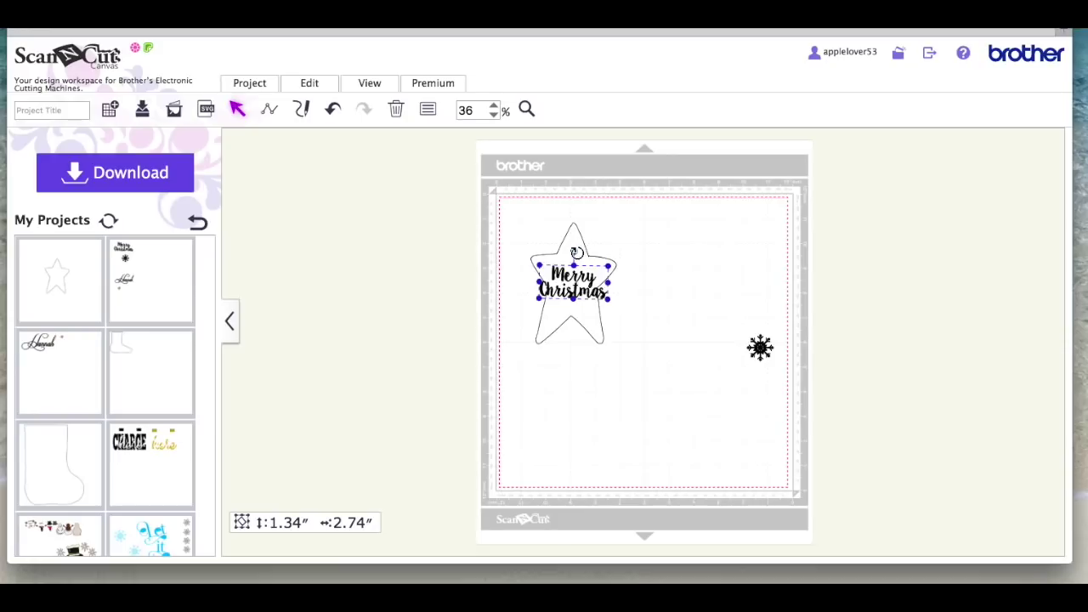
left_click_drag(576, 253, 554, 258)
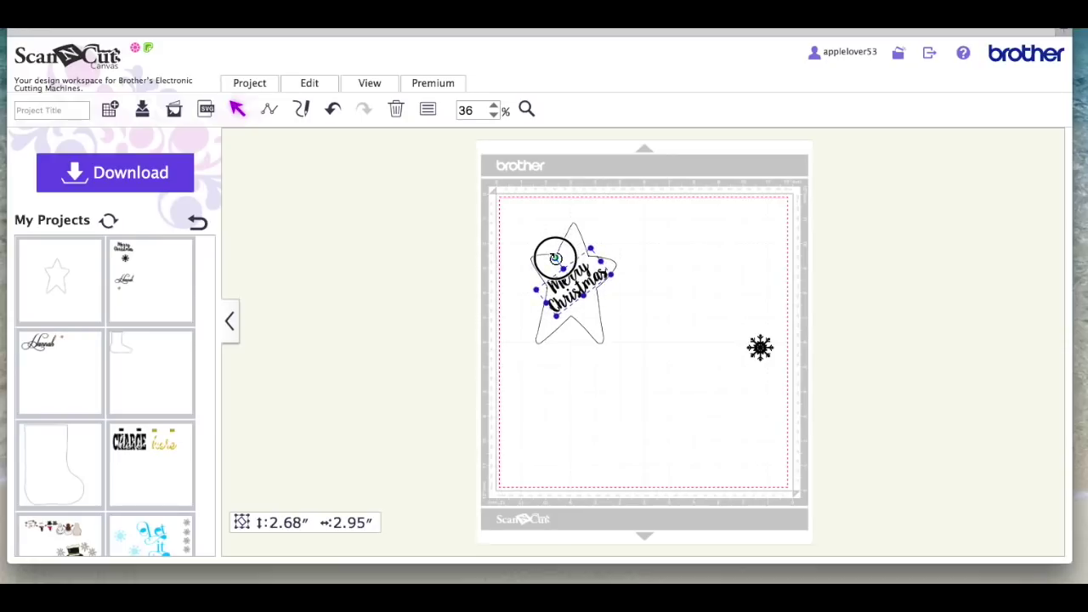
Send the star behind the other designs and rotate the text back to nearly level
left_click(585, 280)
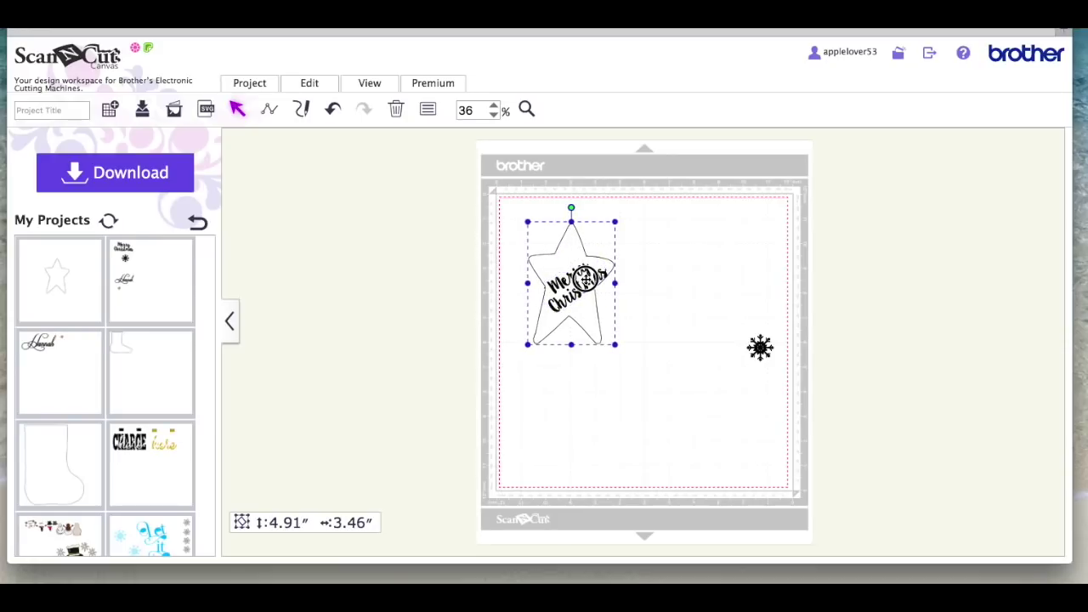
right_click(590, 311)
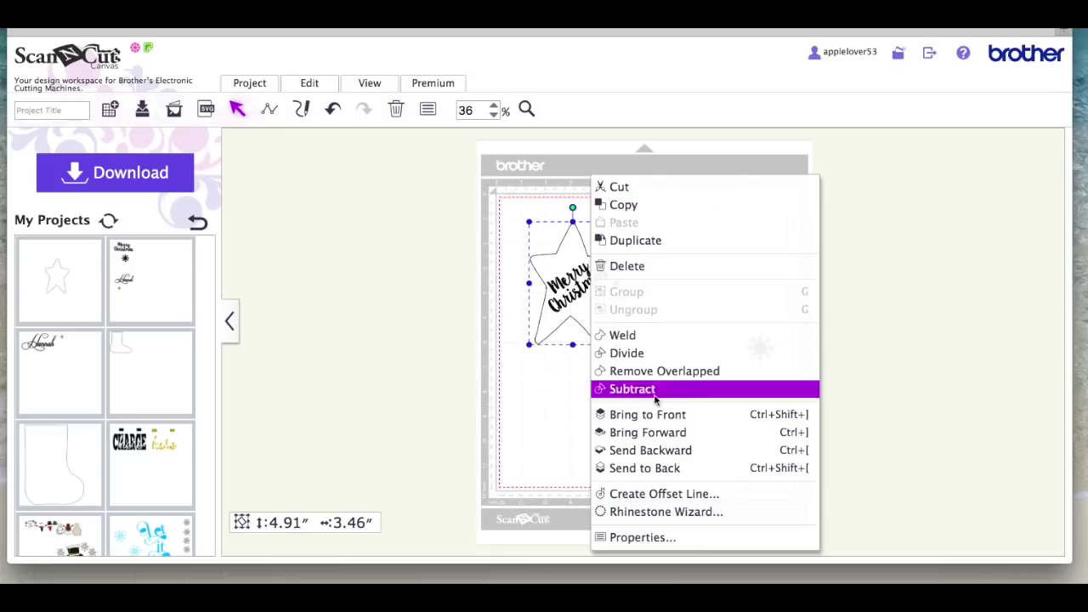
left_click(646, 468)
left_click(656, 418)
left_click(574, 280)
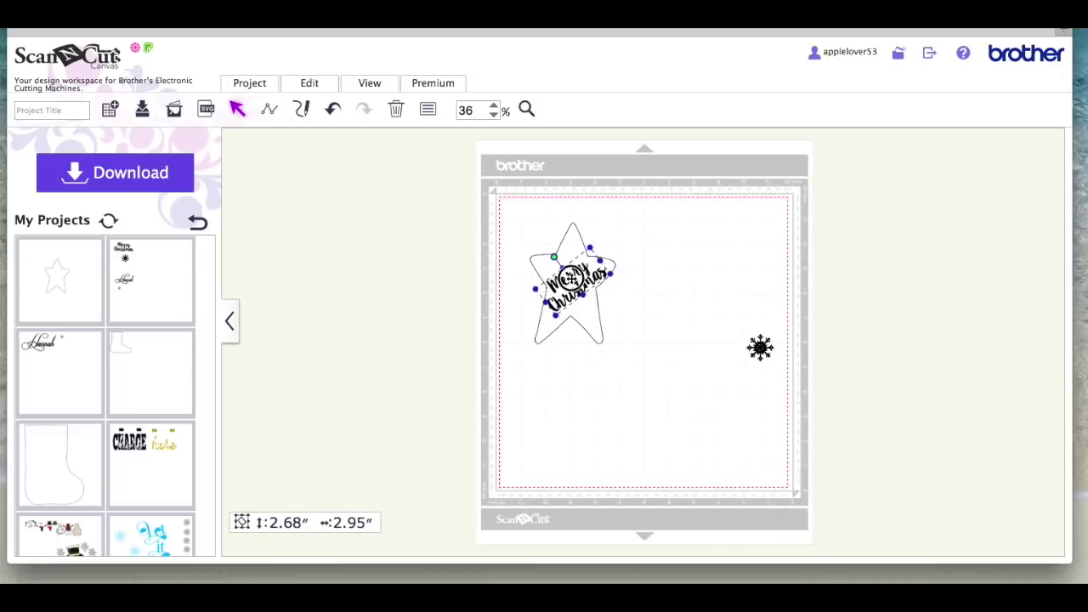
left_click_drag(558, 259, 570, 281)
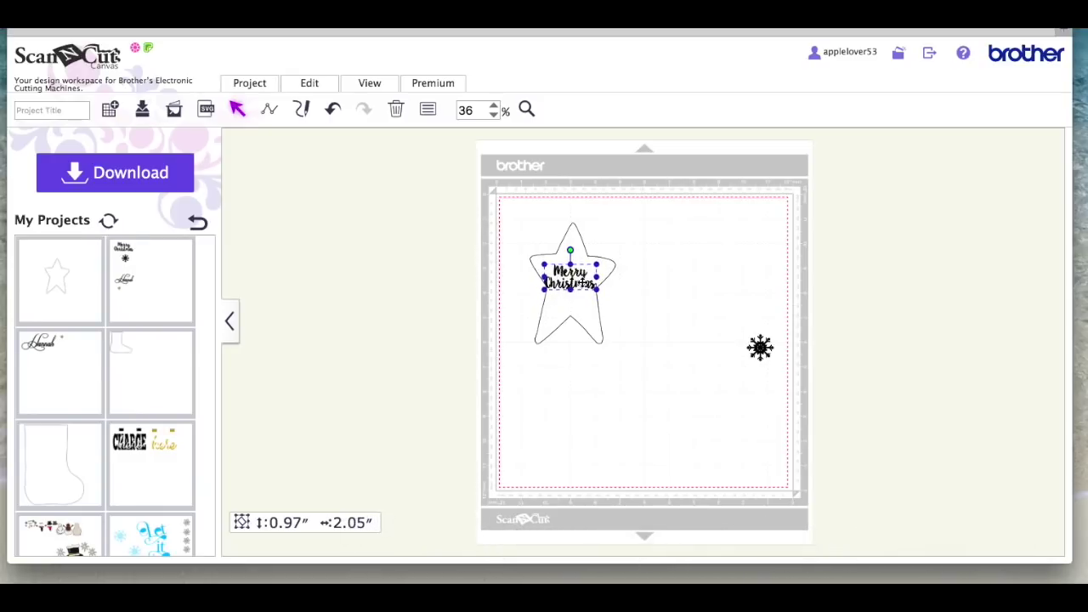
Nudge the star slightly and move the snowflake into the star below the text
left_click(641, 300)
left_click_drag(578, 280, 576, 286)
left_click(739, 370)
left_click_drag(761, 349, 582, 308)
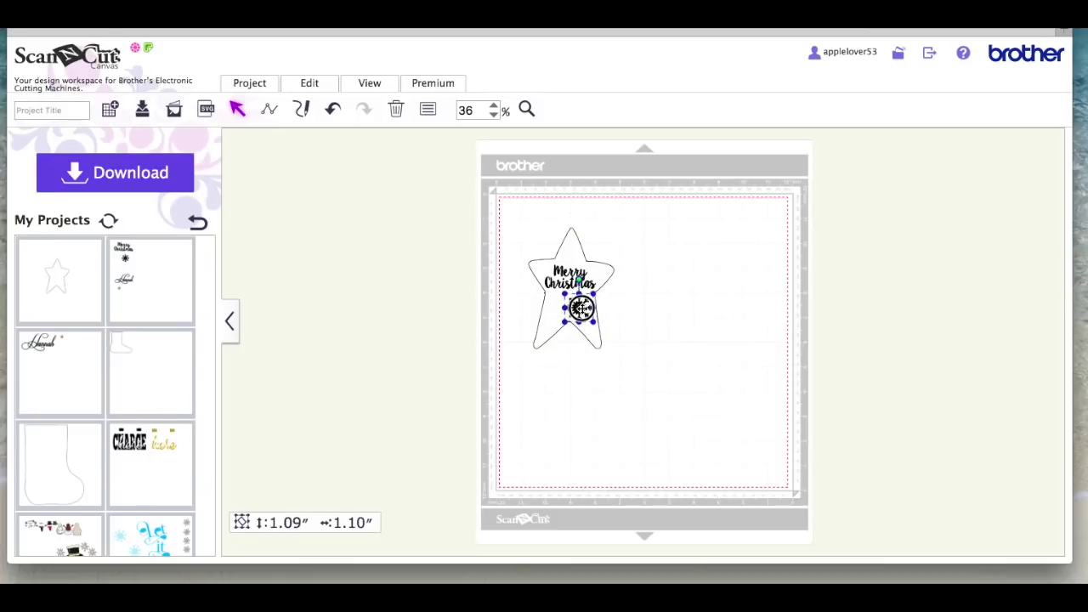
left_click(640, 316)
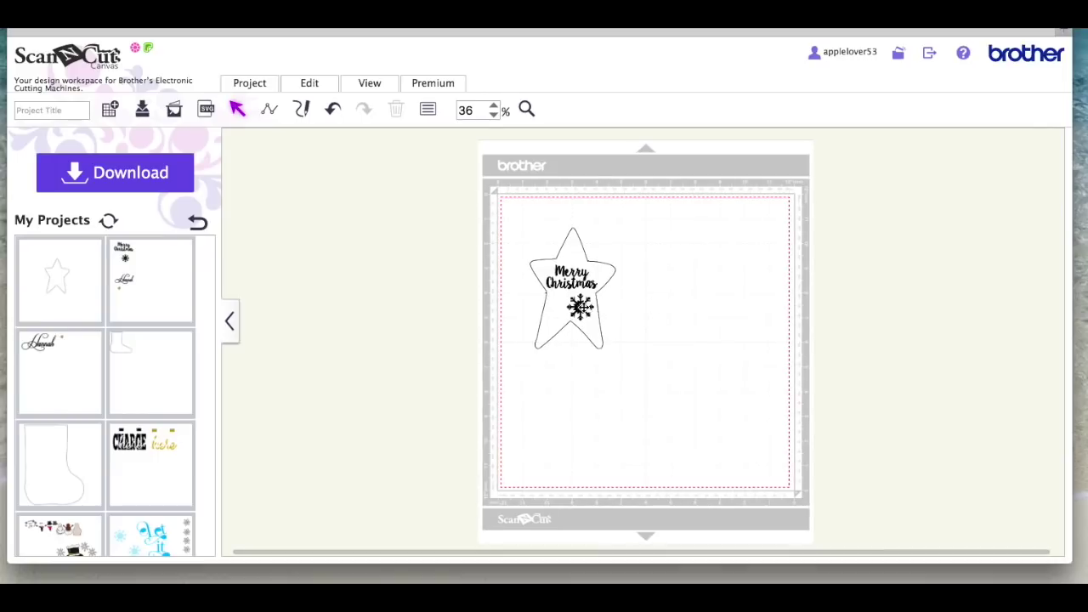
Duplicate the snowflake and shrink the copy to about 0.74 inch inside the star
left_click(580, 308)
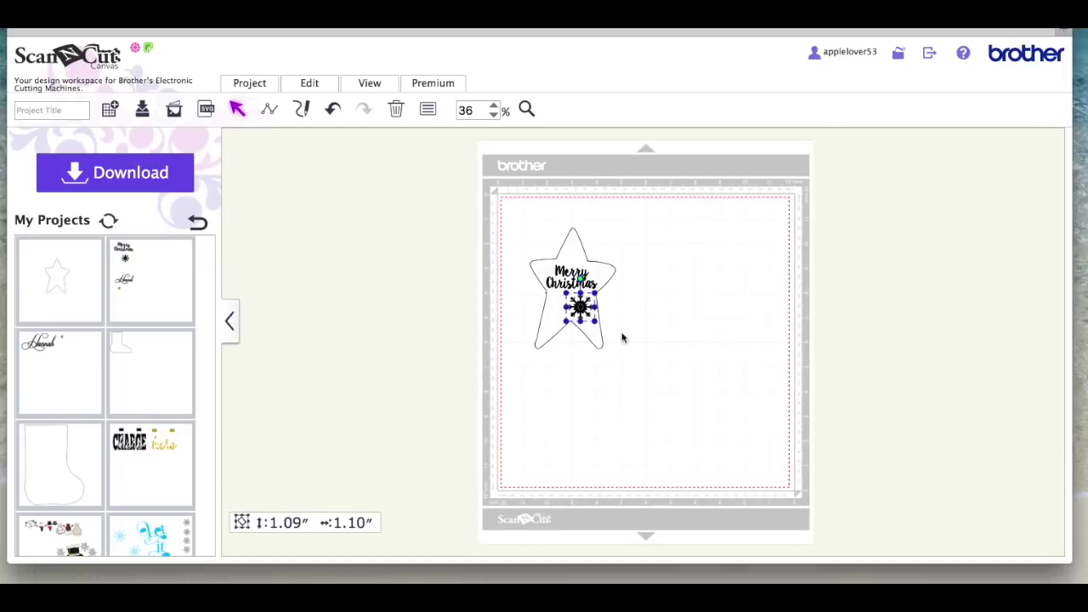
right_click(580, 308)
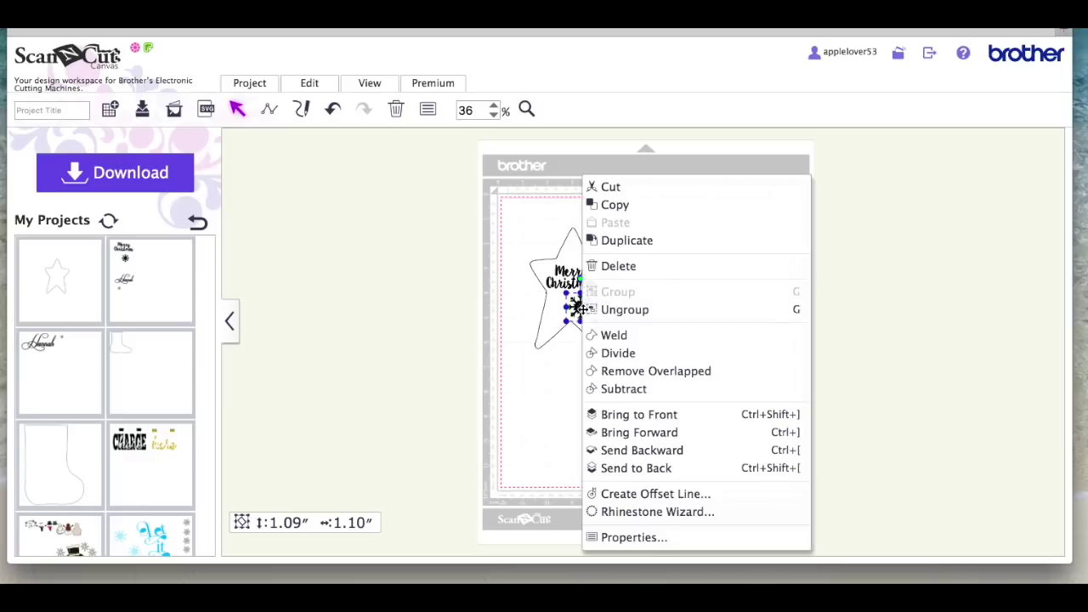
left_click(651, 243)
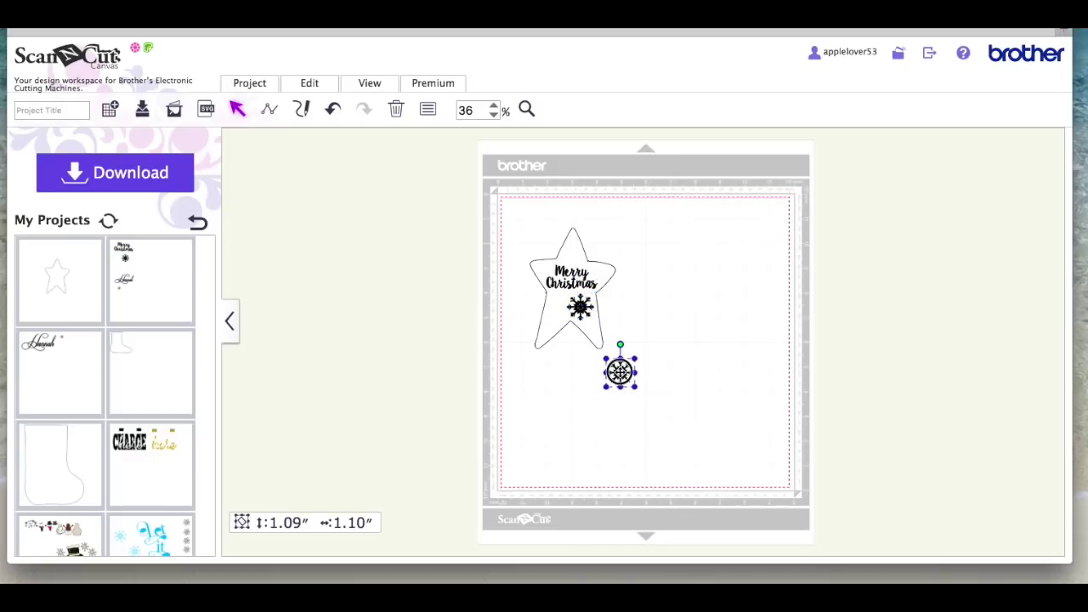
left_click_drag(636, 358, 557, 313)
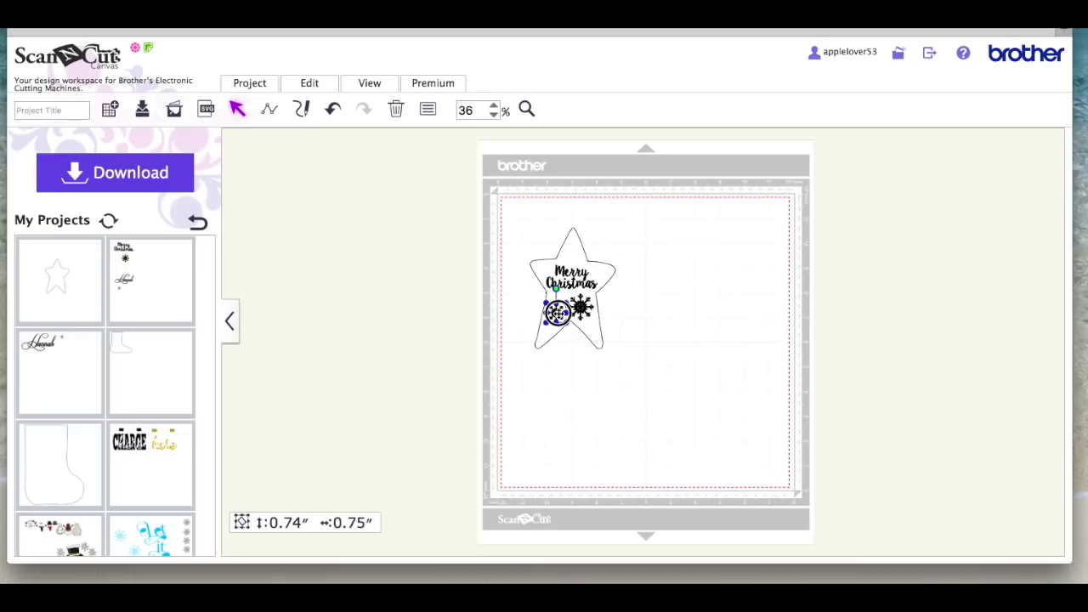
left_click(582, 306)
left_click(618, 312)
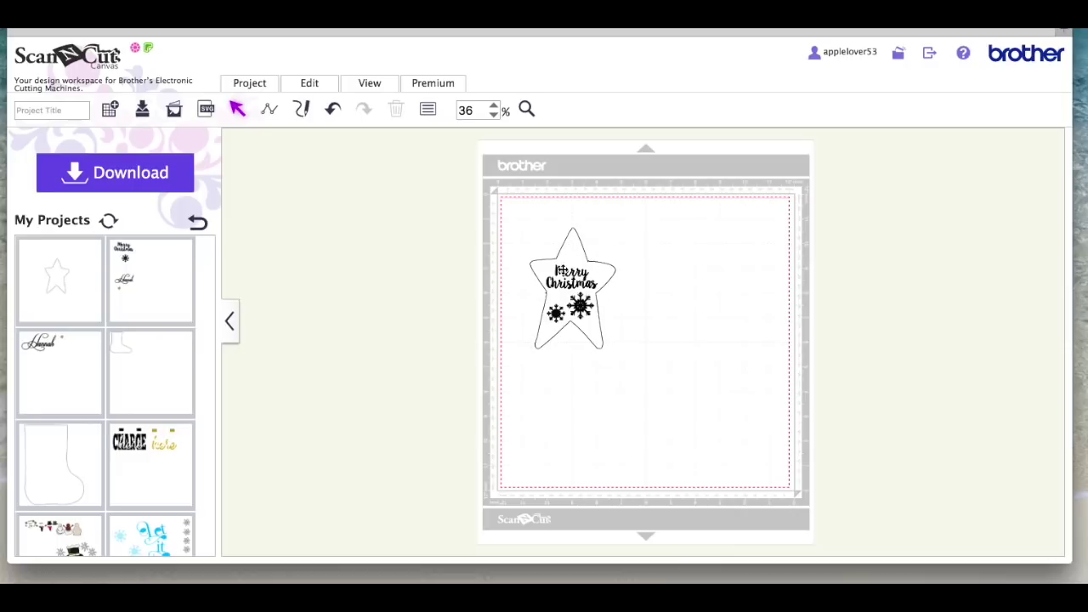
Zoom in on the star and enlarge the Merry Christmas text to 1.09" × 2.30"
left_click(527, 110)
left_click_drag(512, 216, 642, 401)
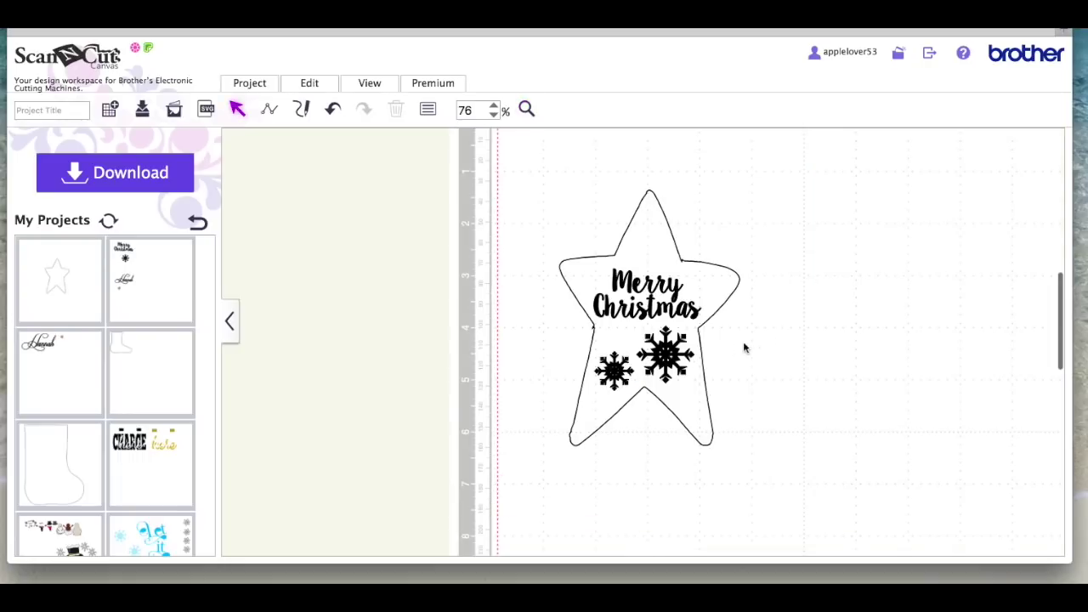
left_click(650, 285)
left_click_drag(700, 268, 712, 263)
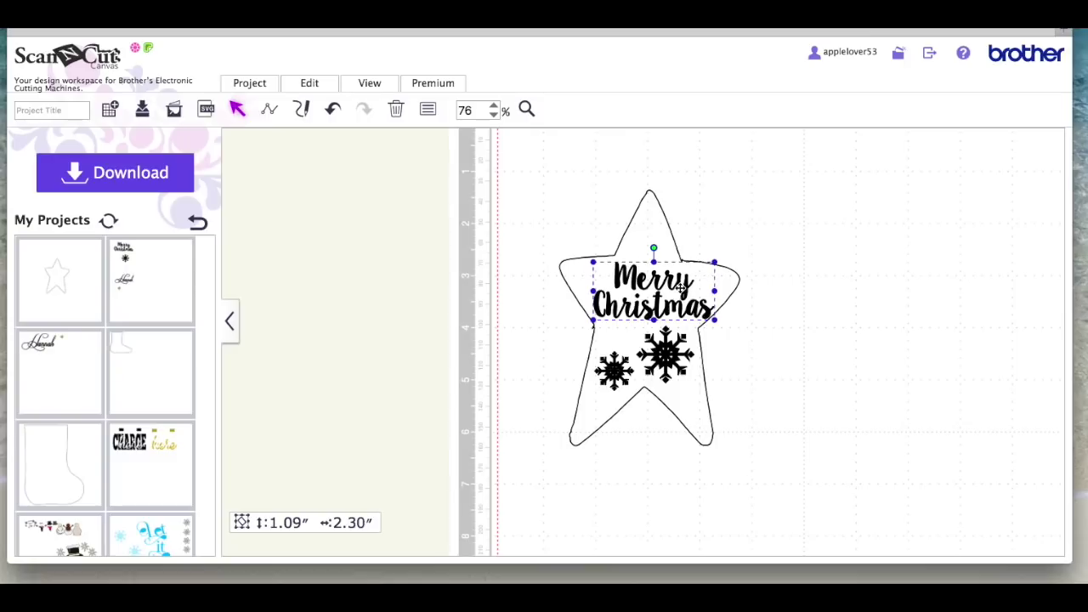
Send the star one layer backward and nudge the text slightly left to centre it
left_click(691, 272)
right_click(670, 238)
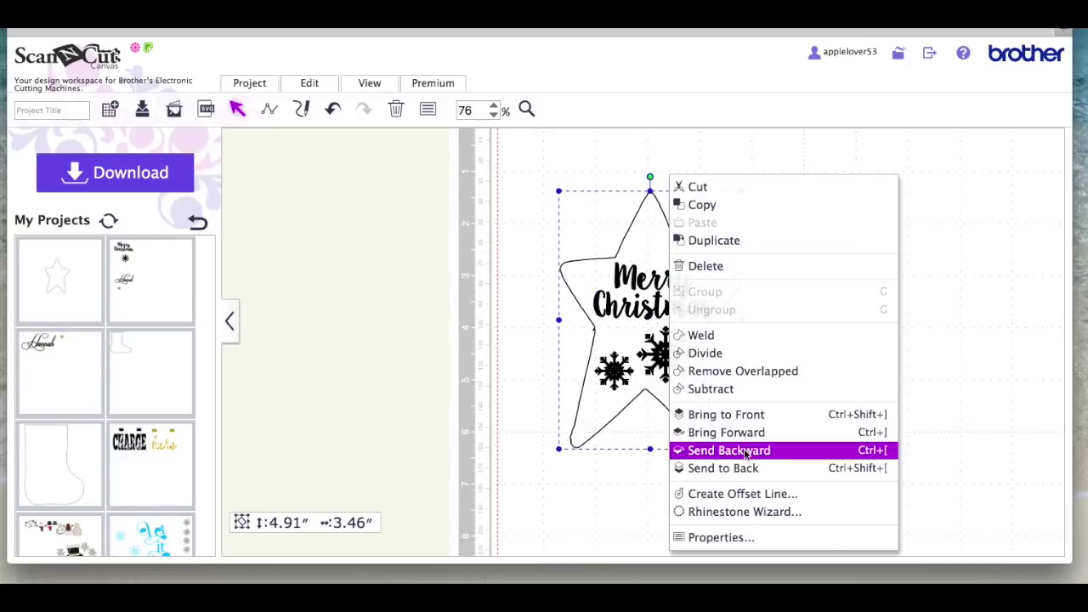
left_click(779, 449)
left_click(850, 396)
left_click_drag(644, 280, 636, 279)
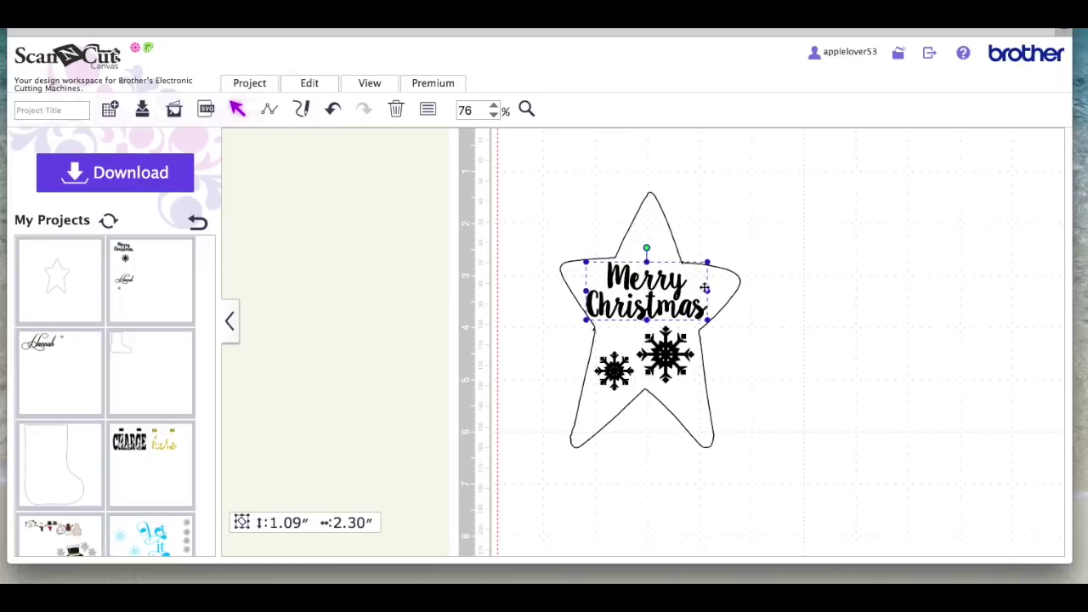
left_click(739, 365)
Fit the whole mat in view
left_click(667, 354)
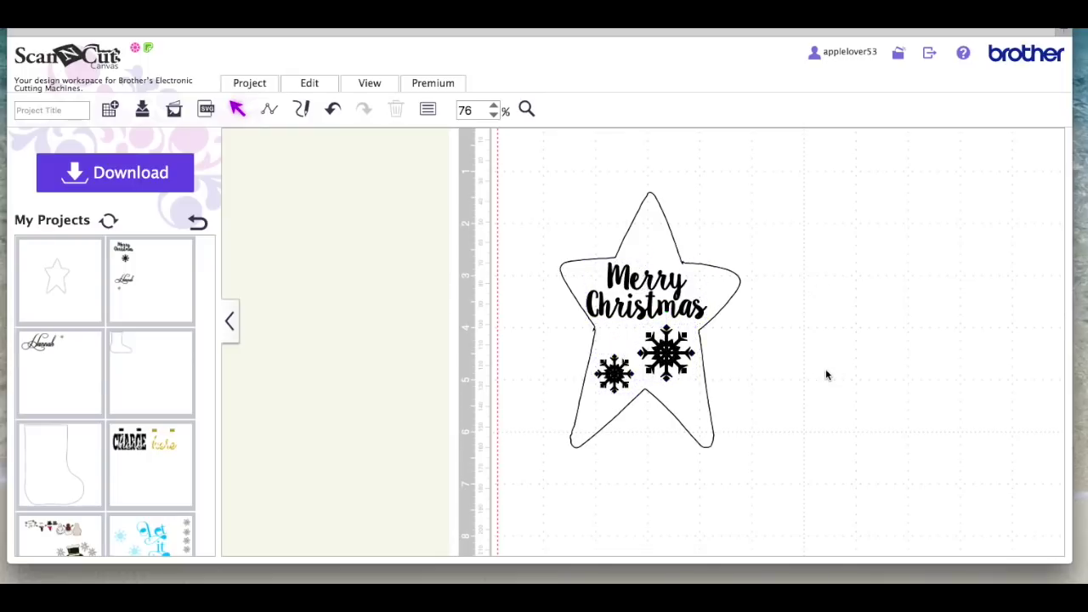
scroll(826, 374, "left", 1)
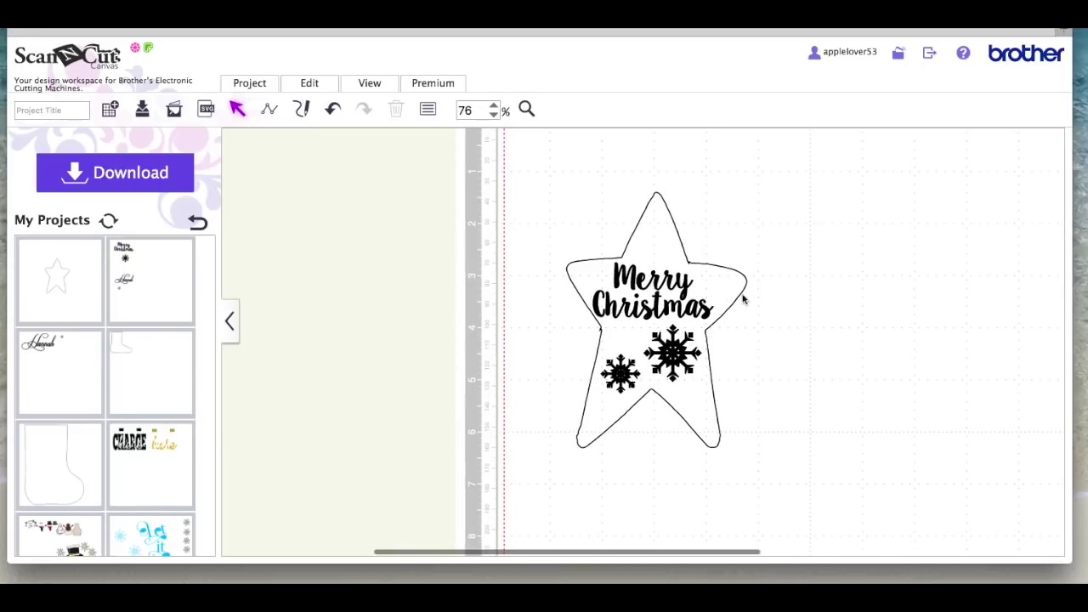
left_click(370, 88)
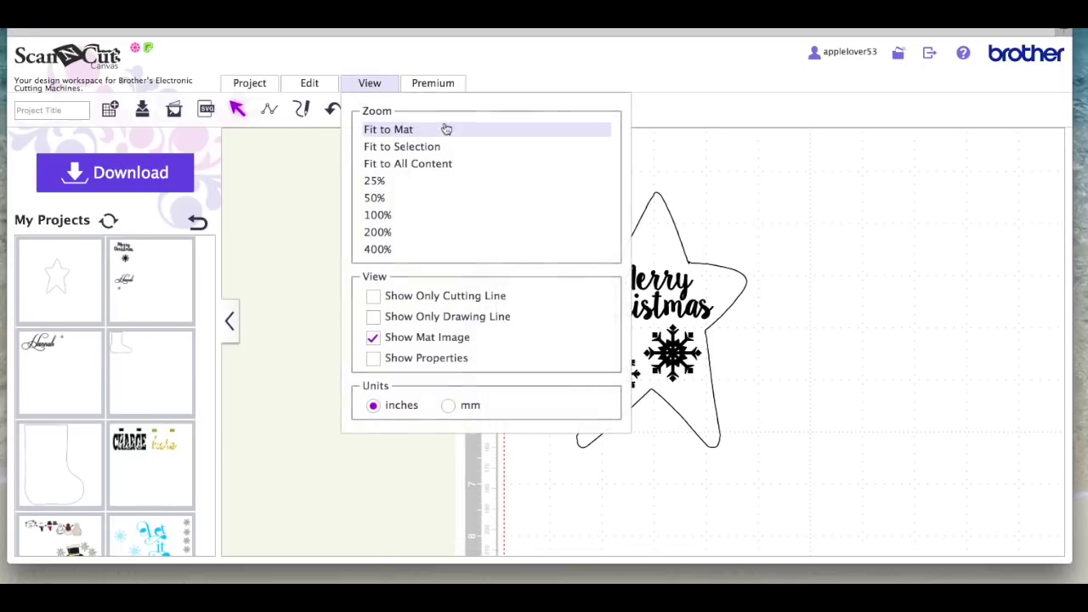
left_click(408, 132)
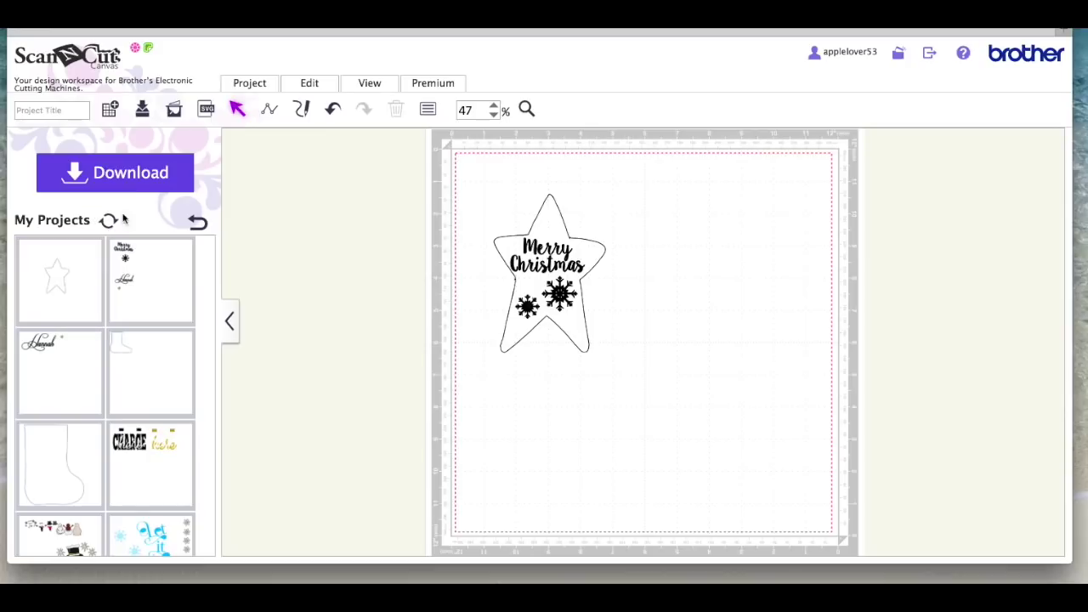
Save the project from the toolbar and acknowledge the confirmation with OK
left_click(142, 111)
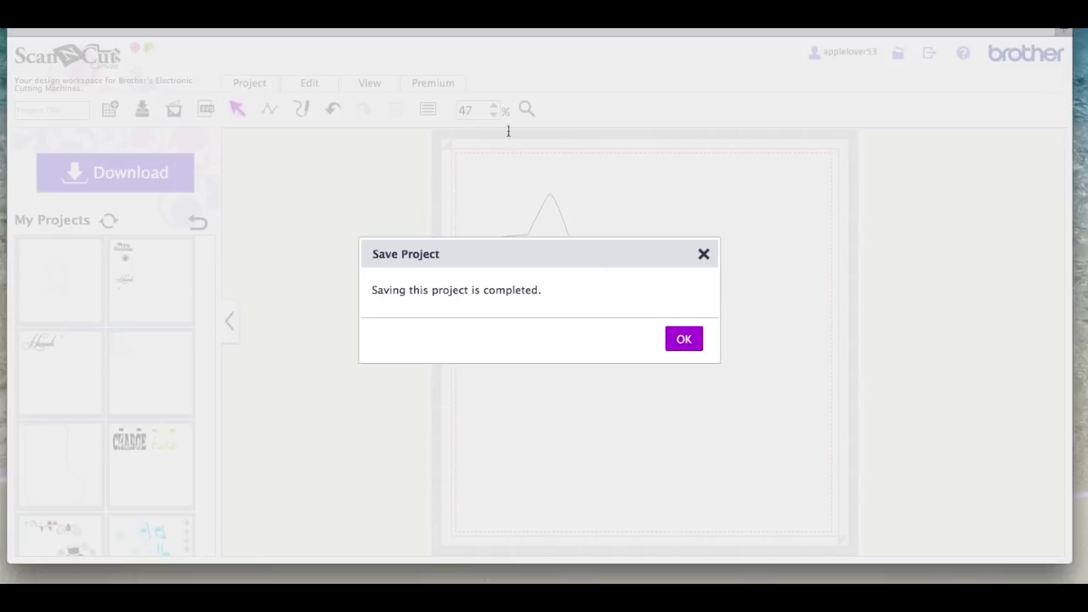
left_click(683, 339)
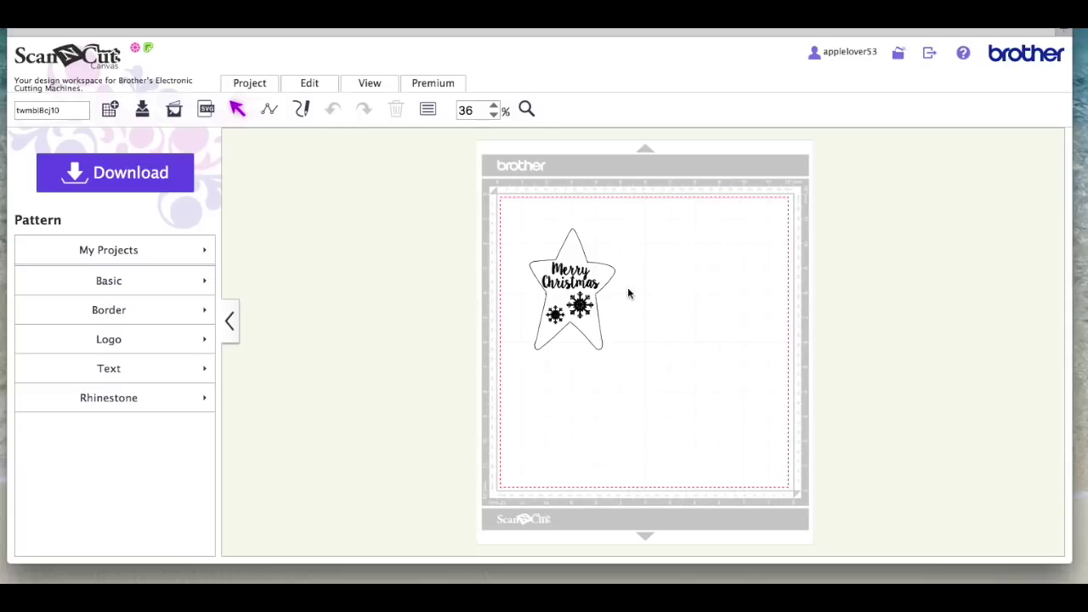
Delete the star outline and move the Merry Christmas text and both snowflakes to the top-left
left_click(605, 273)
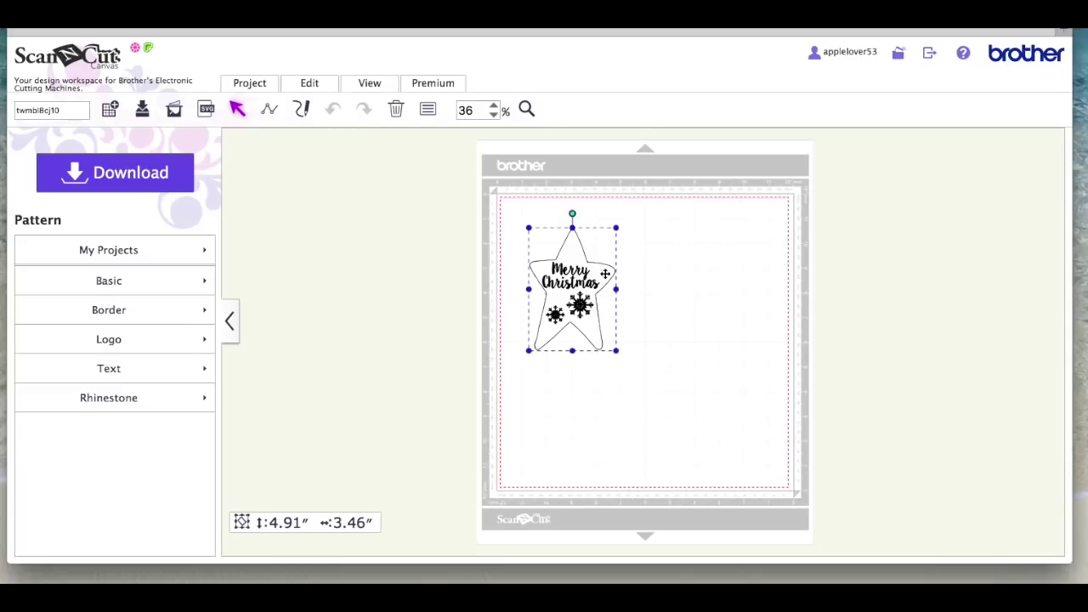
key("Delete")
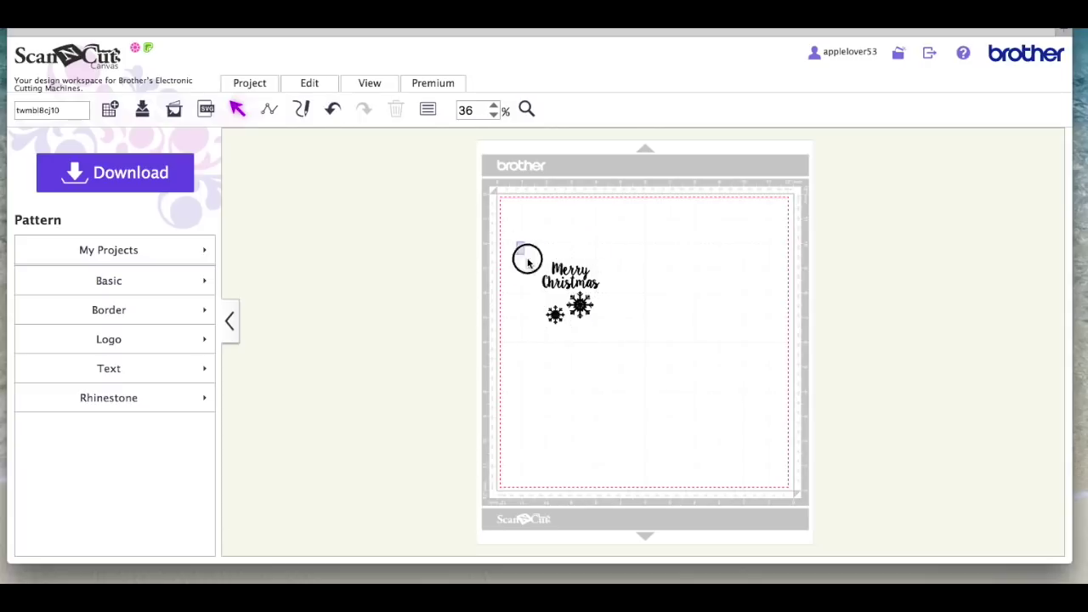
left_click_drag(527, 261, 619, 340)
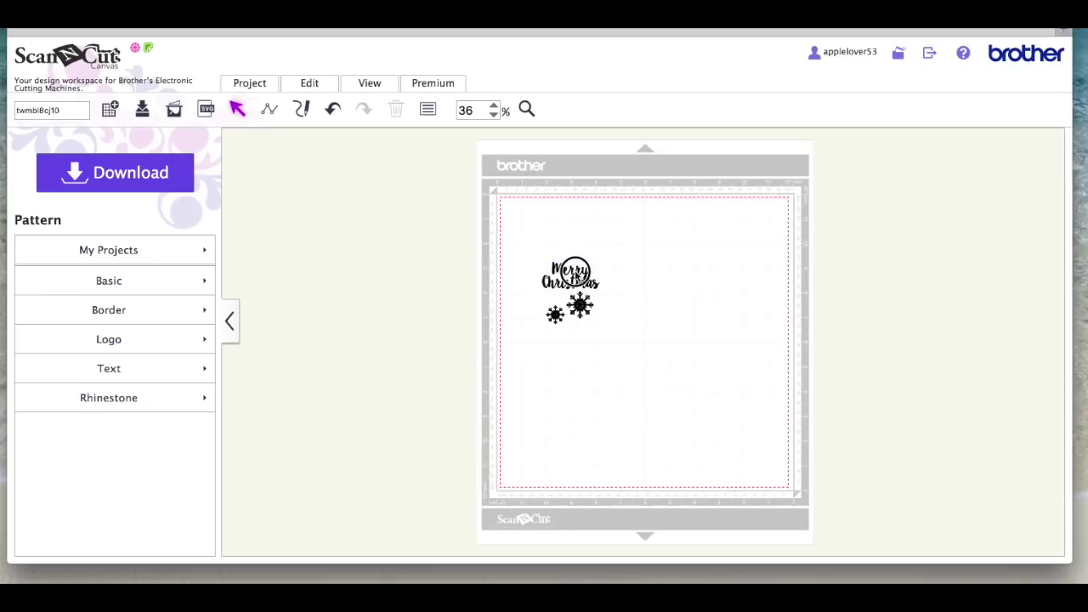
left_click_drag(570, 271, 560, 245)
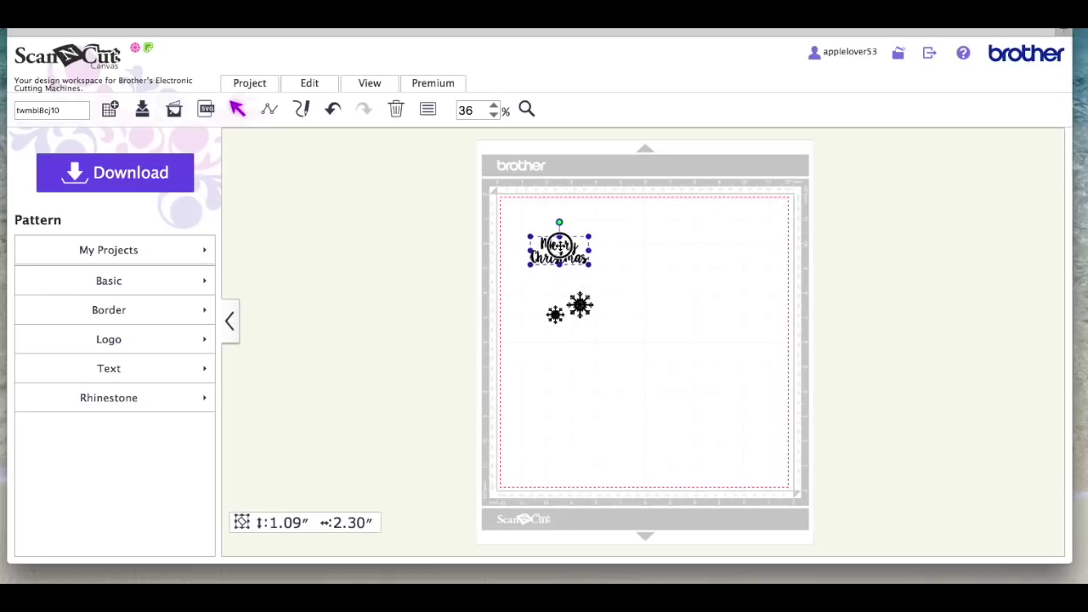
left_click_drag(638, 360, 523, 297)
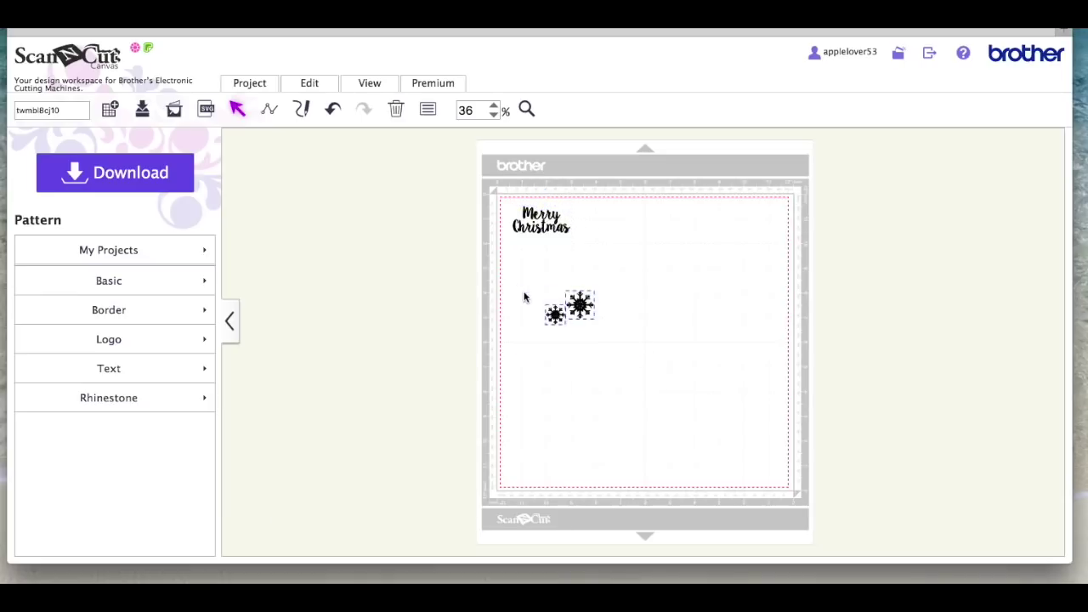